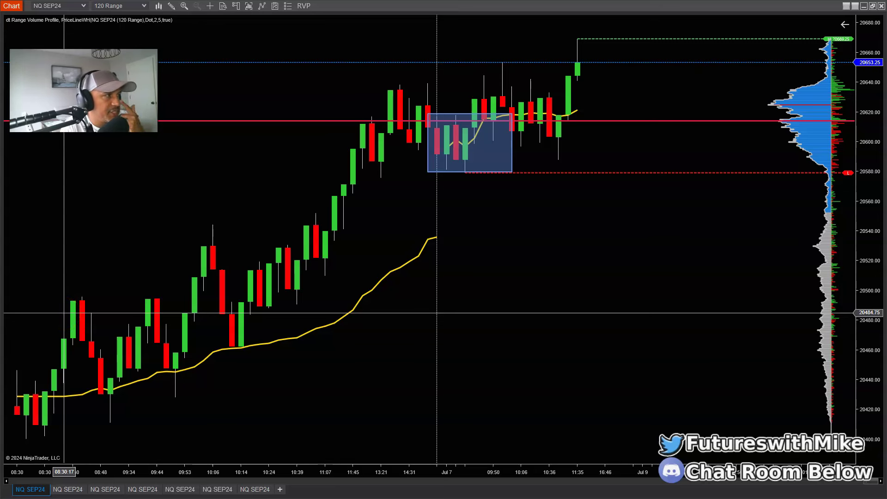
# Narrow the blue zone rectangle by pulling its right edge left and slightly adjusting its bottom edge
pyautogui.click(234, 287)
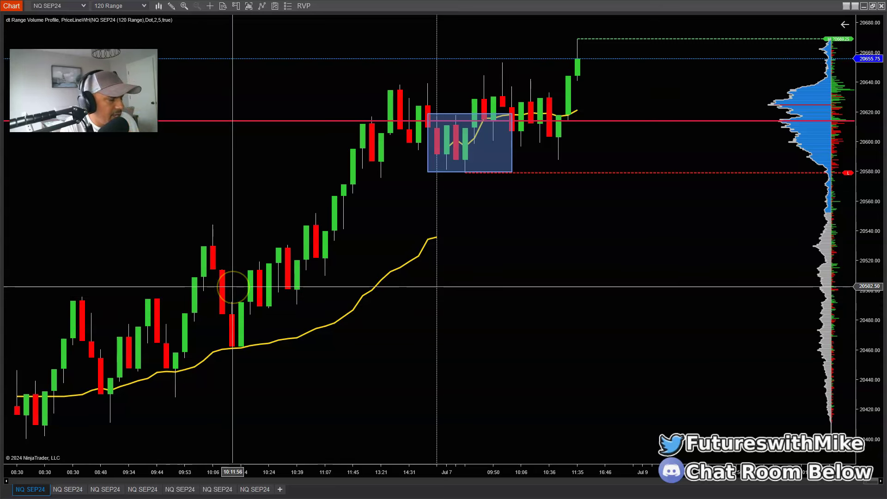
pyautogui.click(199, 298)
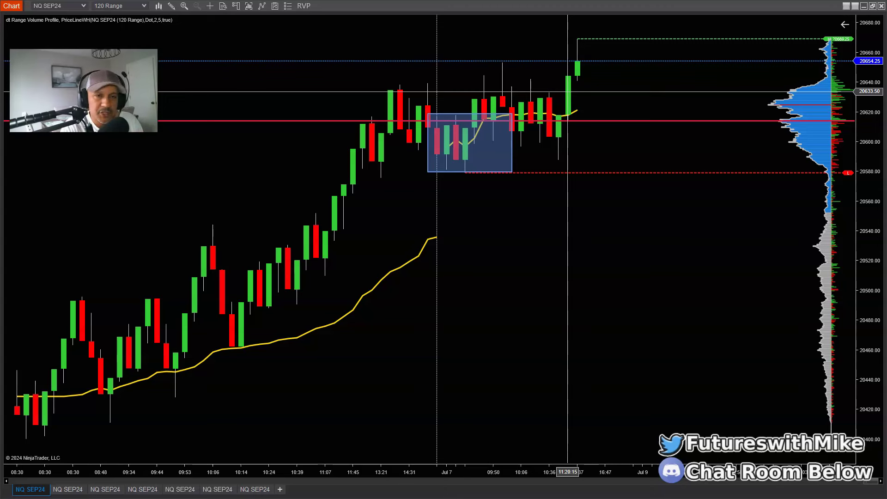
pyautogui.moveTo(473, 123); pyautogui.dragTo(470, 122)
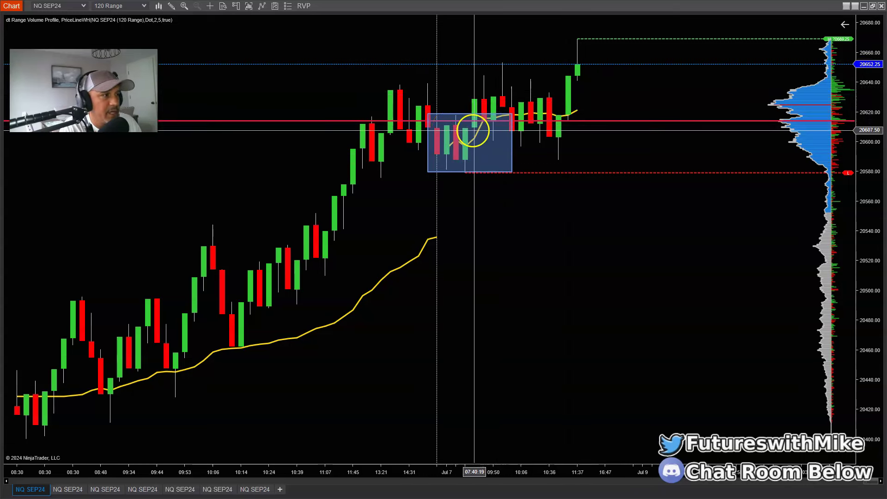
pyautogui.click(509, 148)
pyautogui.moveTo(512, 171); pyautogui.dragTo(493, 172)
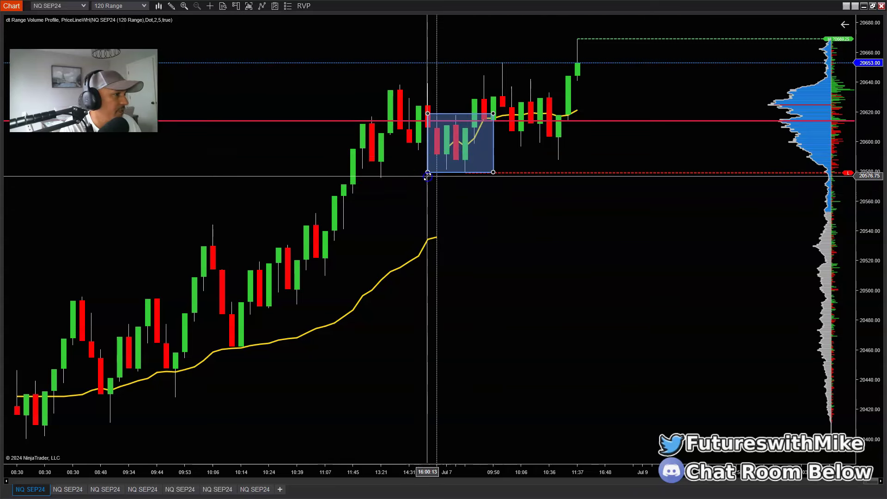
pyautogui.moveTo(426, 172); pyautogui.dragTo(505, 180)
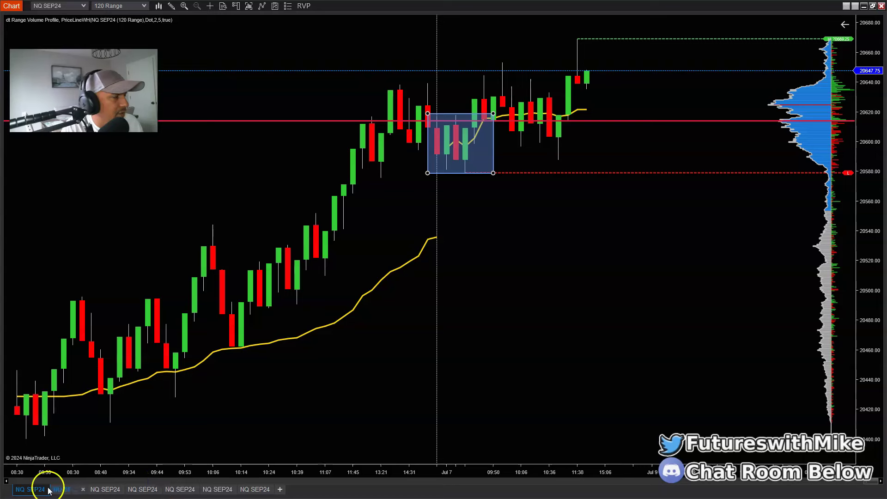
# On the 120 Range chart, open Rectangle 2891's properties and show its Attach to chart options
pyautogui.click(105, 490)
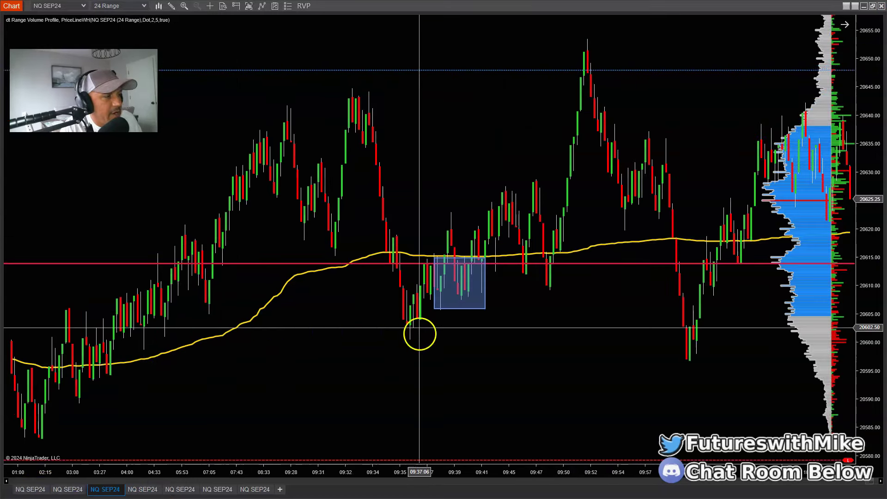
pyautogui.click(30, 490)
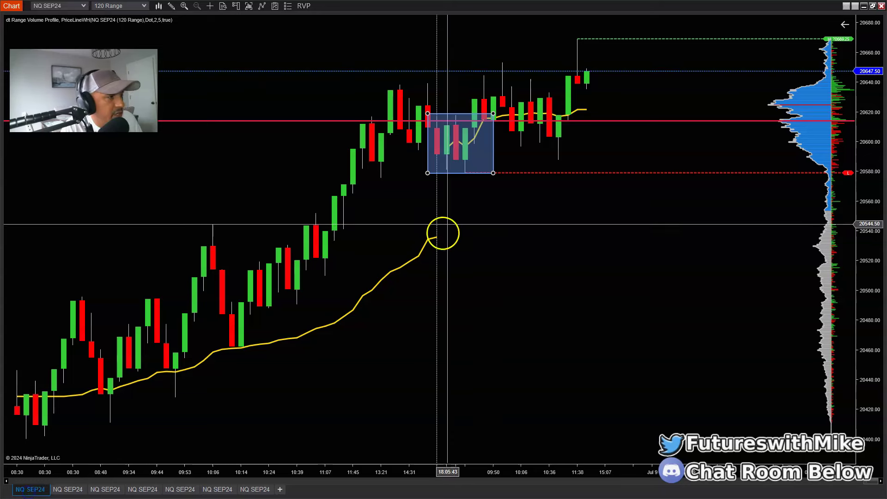
pyautogui.doubleClick(471, 114)
pyautogui.click(543, 187)
# Attach the zone rectangle to NQ SEP24 (All charts) and view it on the 24 Range chart
pyautogui.click(545, 208)
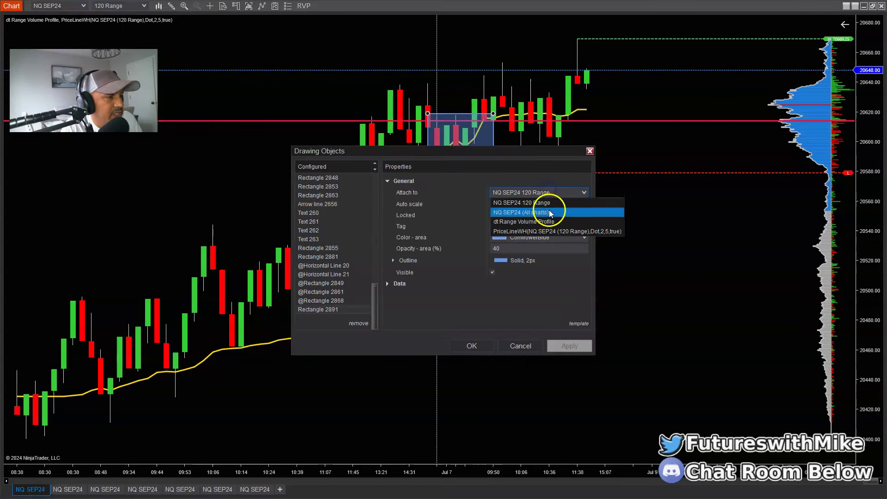
pyautogui.click(490, 346)
pyautogui.click(326, 365)
pyautogui.click(105, 490)
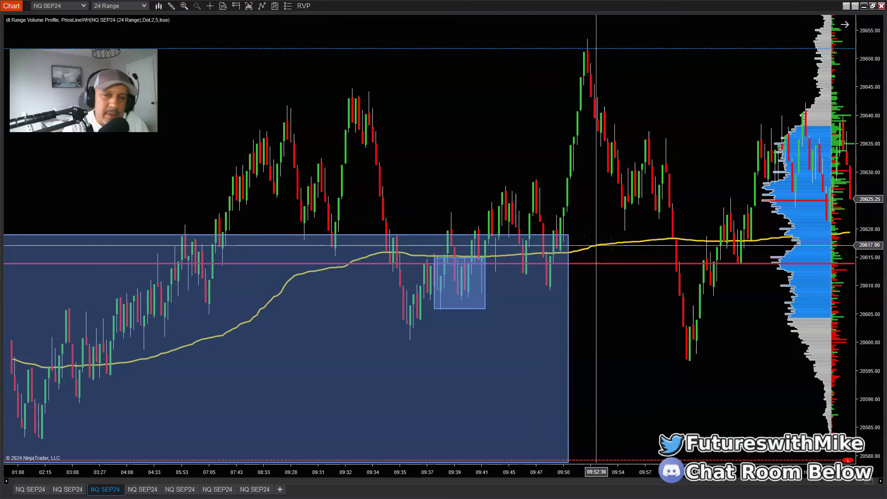
# Draw a smaller light-blue box over the 09:37–09:41 pullback inside the large zone
pyautogui.click(665, 240)
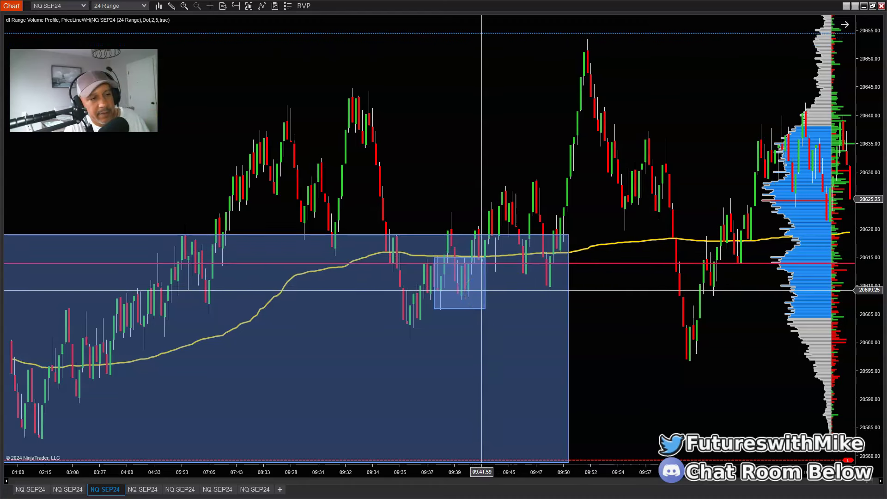
pyautogui.moveTo(482, 283)
pyautogui.mouseDown()
pyautogui.moveTo(416, 242)
pyautogui.moveTo(352, 162)
pyautogui.moveTo(398, 254)
pyautogui.moveTo(404, 304)
pyautogui.moveTo(434, 228)
pyautogui.moveTo(448, 252)
pyautogui.moveTo(459, 229)
pyautogui.moveTo(440, 218)
pyautogui.moveTo(396, 341)
pyautogui.moveTo(418, 252)
pyautogui.moveTo(437, 263)
pyautogui.moveTo(439, 218)
pyautogui.moveTo(402, 307)
pyautogui.moveTo(420, 250)
pyautogui.mouseUp()
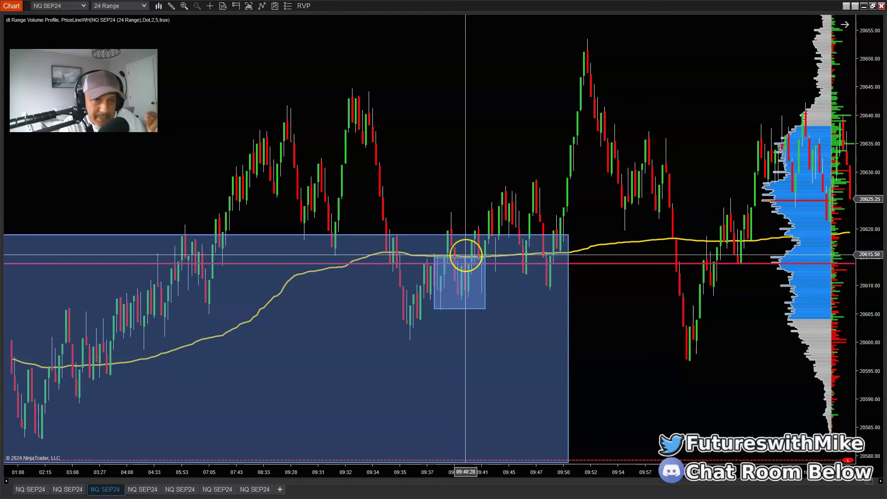
pyautogui.click(464, 273)
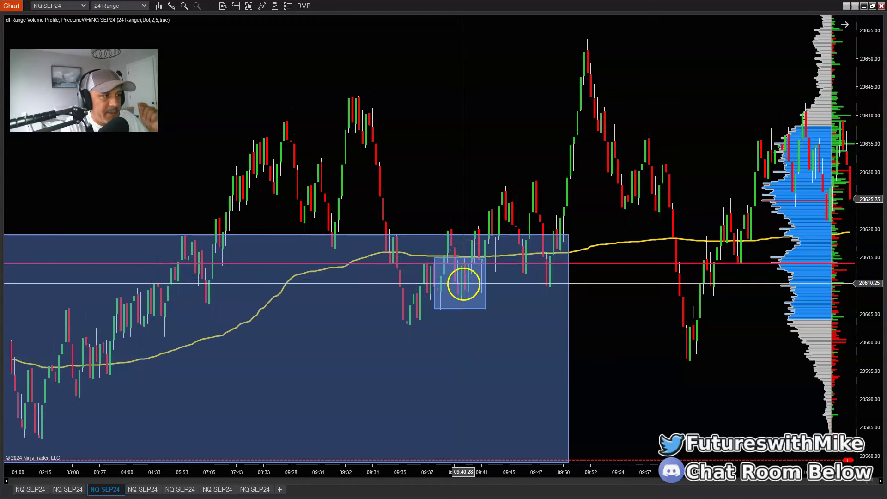
pyautogui.click(462, 283)
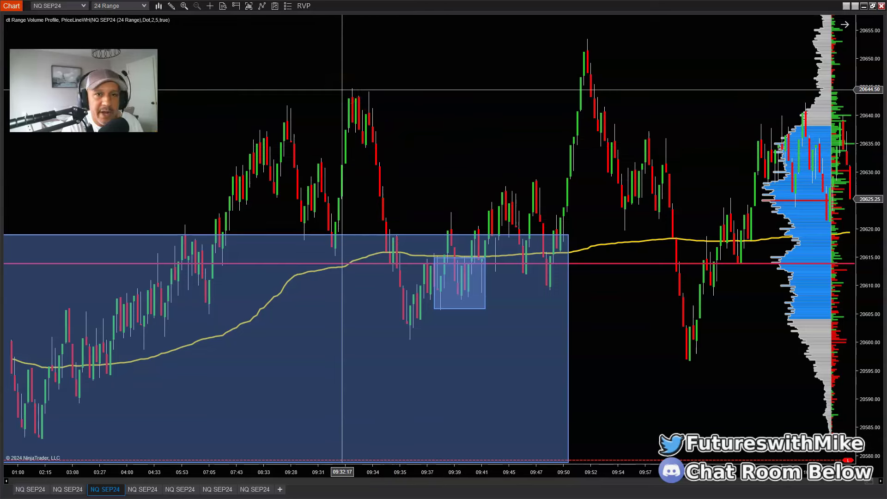
pyautogui.click(359, 91)
pyautogui.click(380, 82)
pyautogui.click(354, 90)
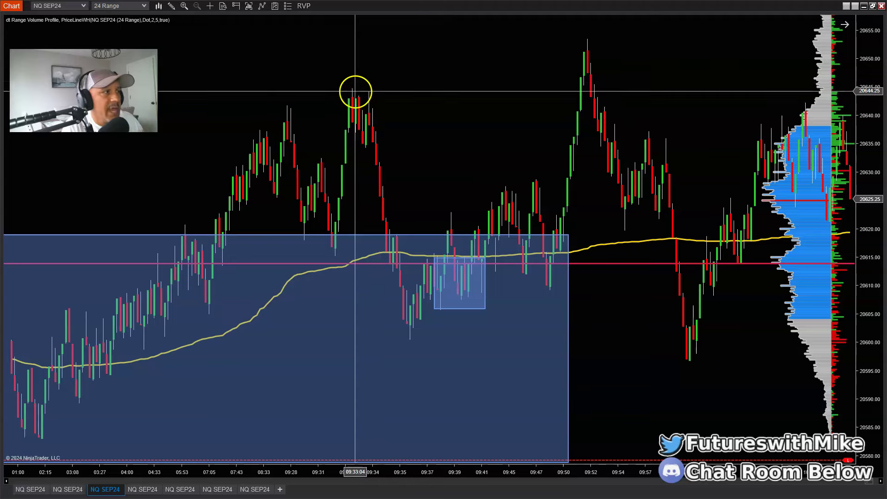
pyautogui.click(367, 126)
pyautogui.click(428, 290)
pyautogui.click(474, 157)
pyautogui.click(441, 156)
pyautogui.click(517, 192)
pyautogui.click(543, 68)
pyautogui.click(534, 81)
pyautogui.click(451, 147)
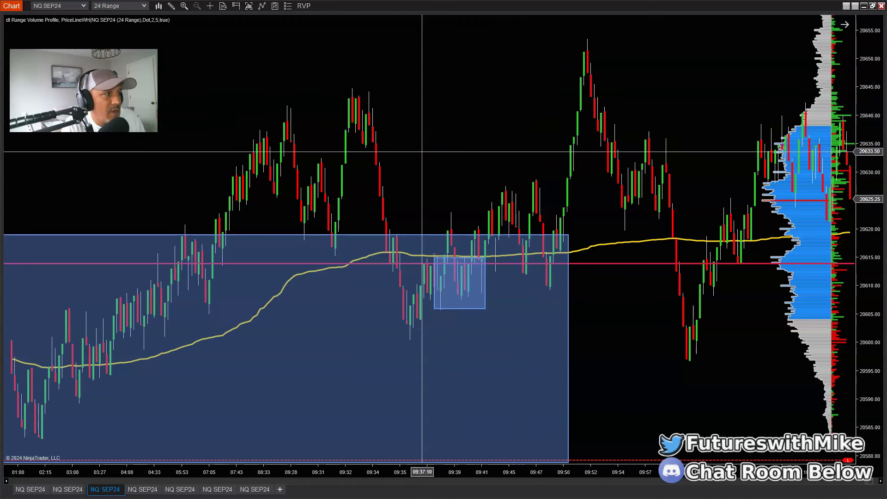
pyautogui.moveTo(421, 152)
pyautogui.mouseDown()
pyautogui.moveTo(420, 87)
pyautogui.moveTo(424, 111)
pyautogui.mouseUp()
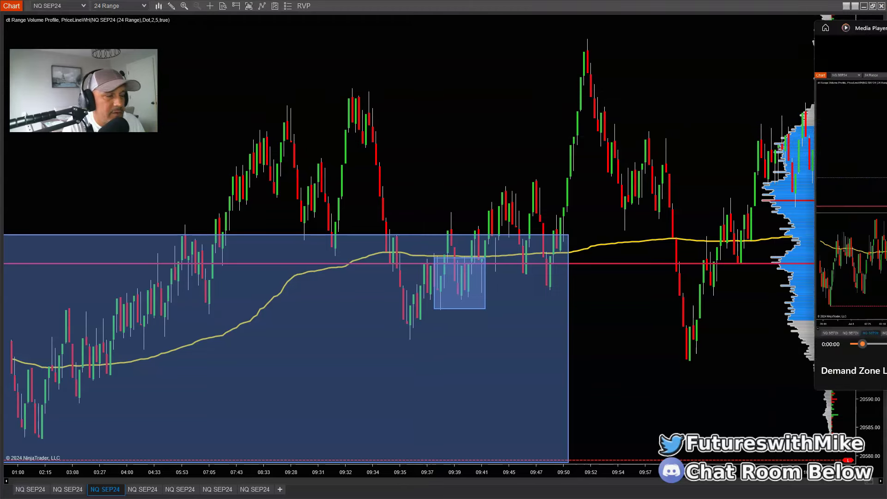
pyautogui.doubleClick(499, 69)
pyautogui.click(448, 478)
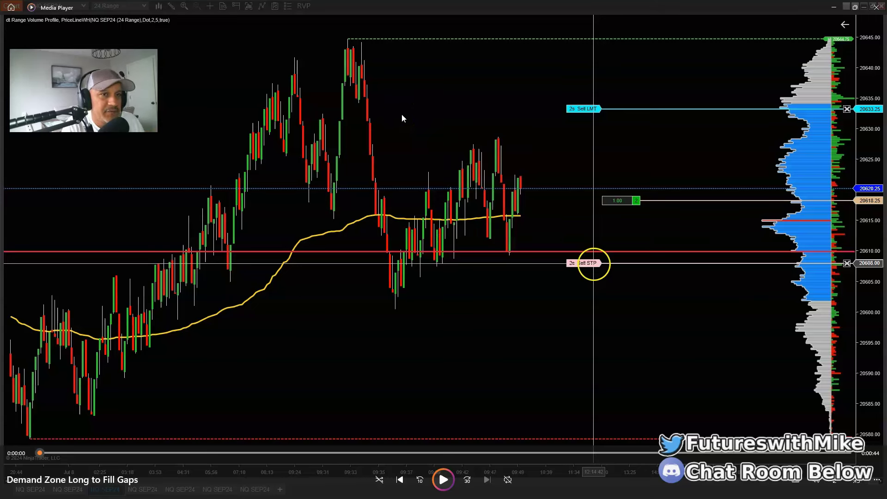
pyautogui.click(421, 13)
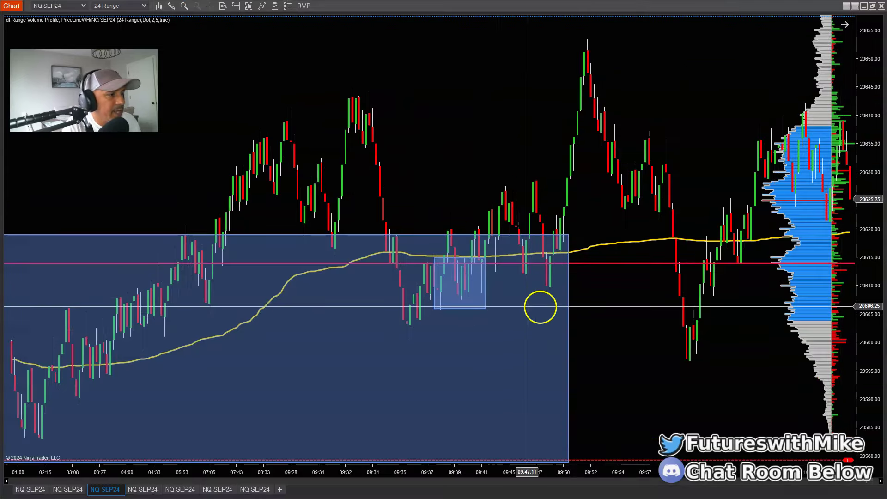
# Draw three right-pointing arrow lines at the small box's bottom, the 20634 level, and the 09:33 high
pyautogui.click(171, 5)
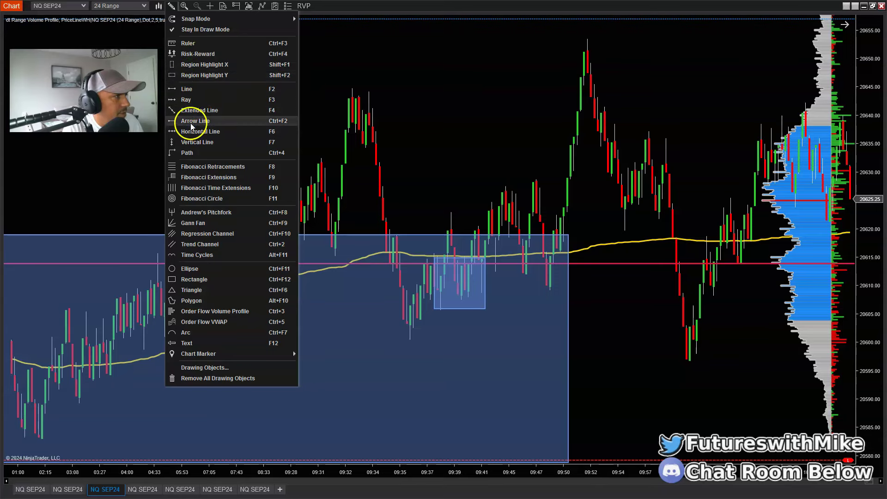
pyautogui.click(191, 122)
pyautogui.click(451, 302)
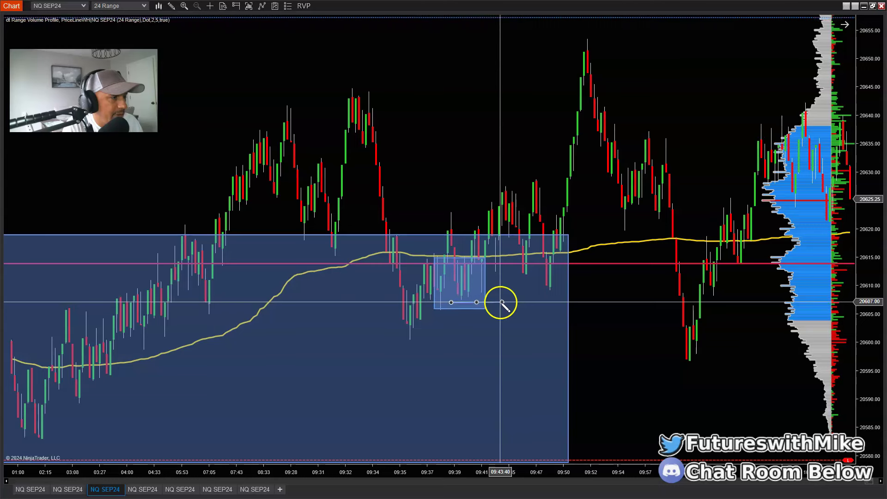
pyautogui.click(503, 302)
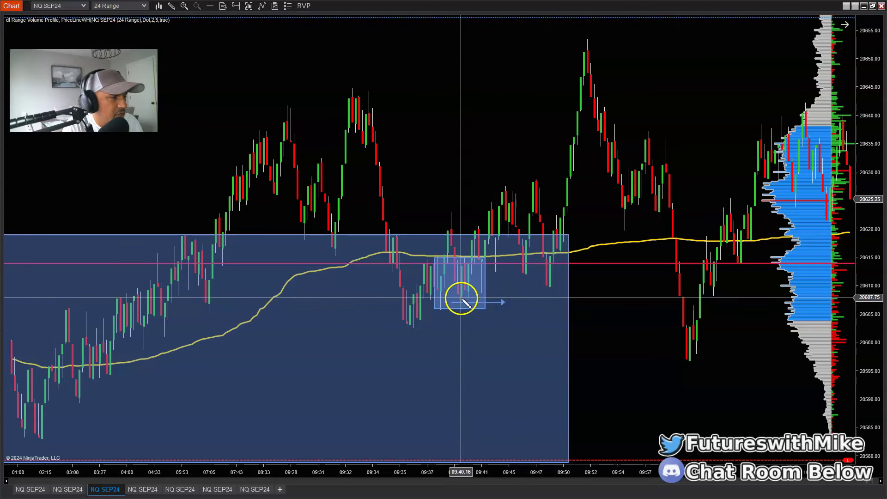
pyautogui.click(359, 149)
pyautogui.click(491, 149)
pyautogui.click(343, 91)
pyautogui.click(412, 91)
pyautogui.click(364, 97)
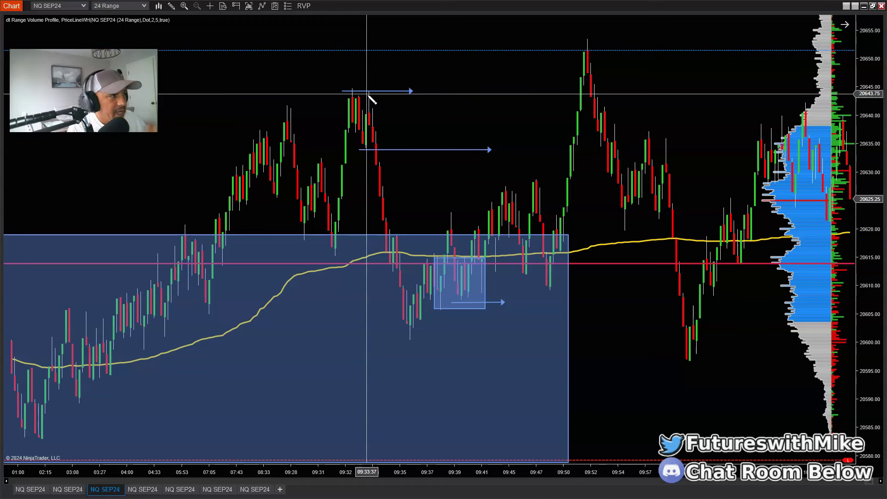
pyautogui.click(383, 165)
pyautogui.click(398, 278)
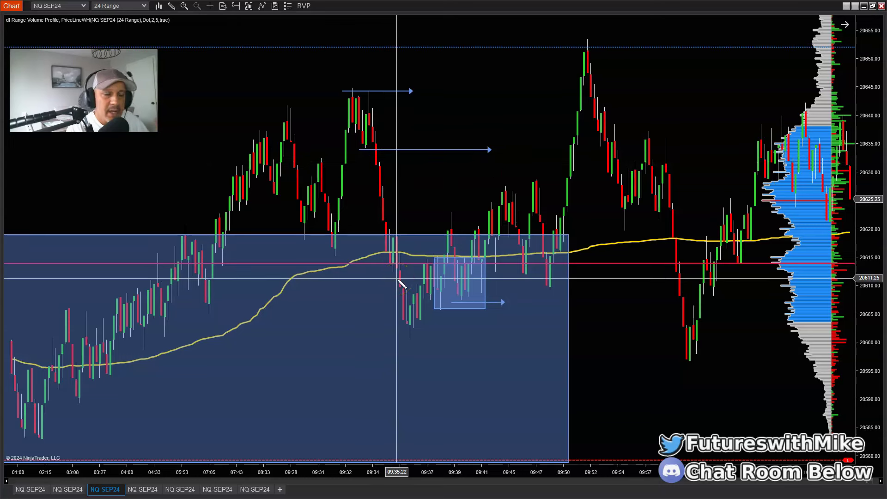
pyautogui.click(370, 146)
pyautogui.click(392, 256)
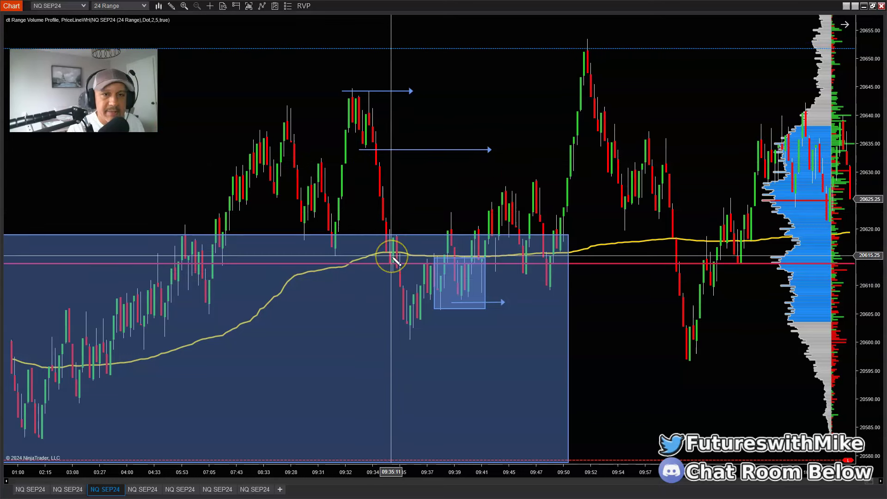
pyautogui.click(398, 245)
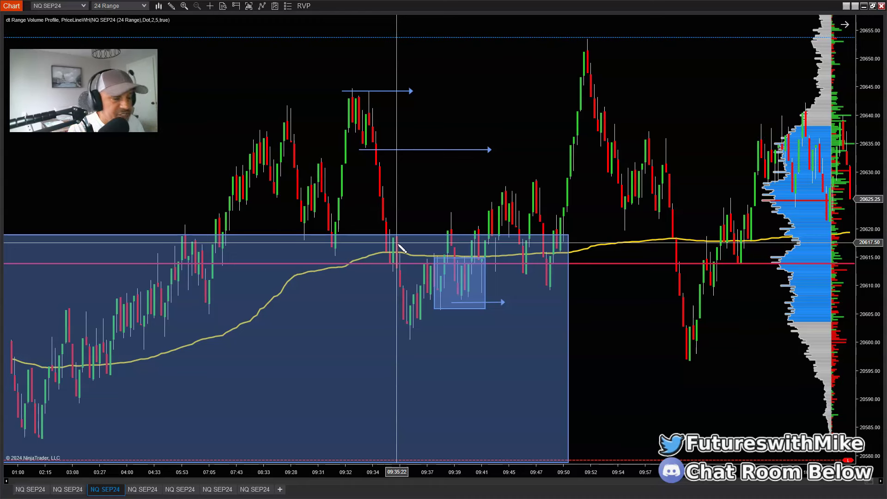
pyautogui.click(393, 289)
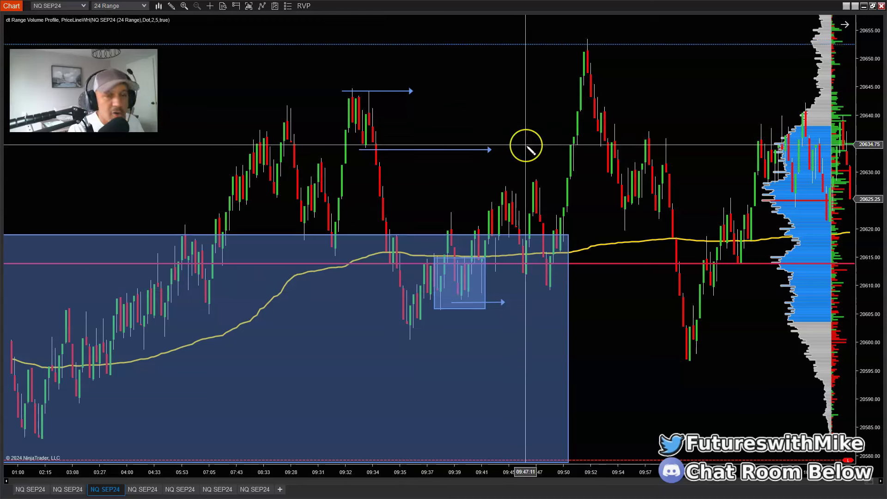